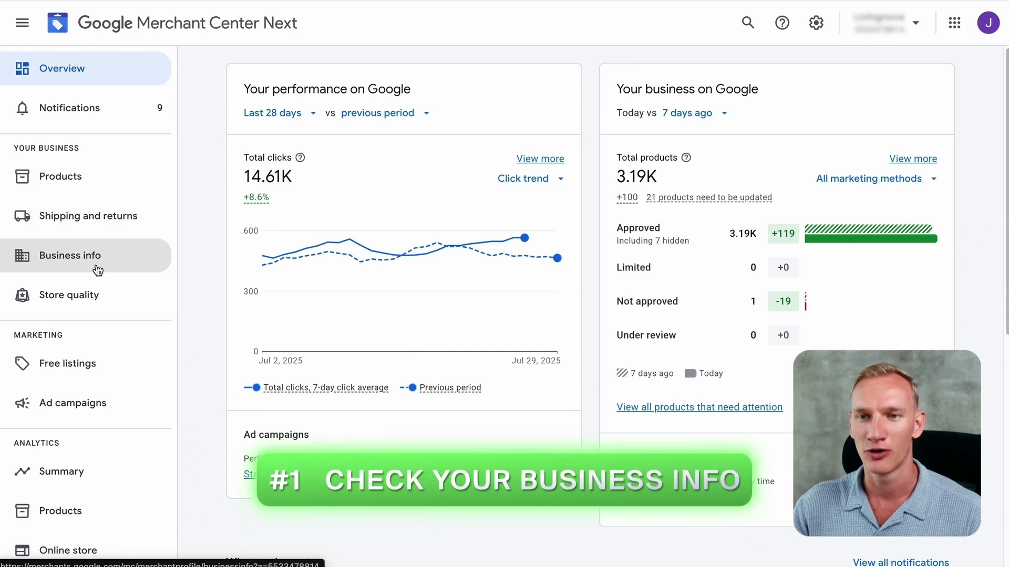
Step: From Business info, open the business details editor and review the Netherlands address fields
{"action": "left_click", "coordinate": [98, 267]}
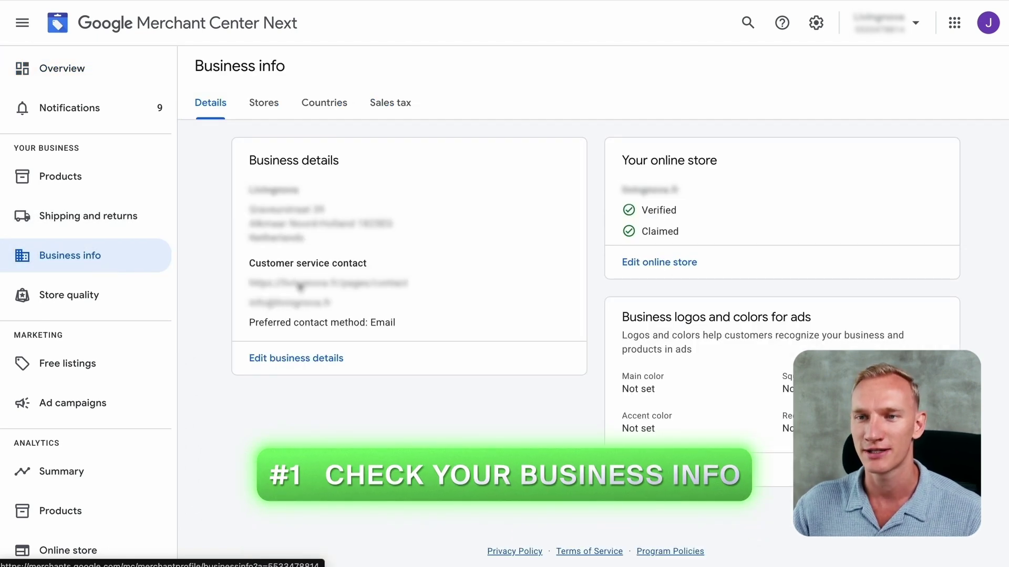
{"action": "left_click", "coordinate": [308, 358]}
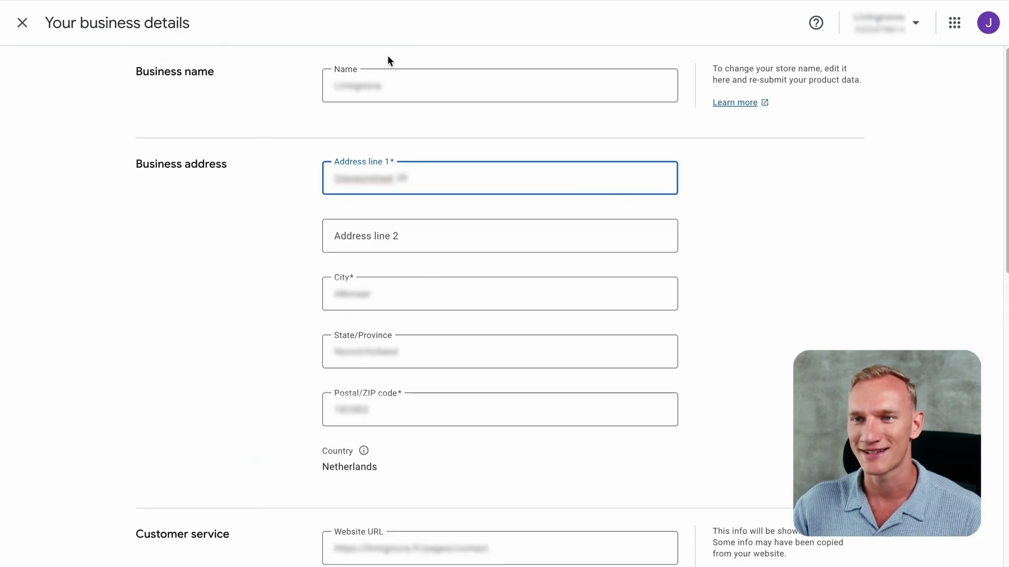
{"action": "scroll", "coordinate": [226, 201], "scroll_direction": "down", "scroll_amount": 1}
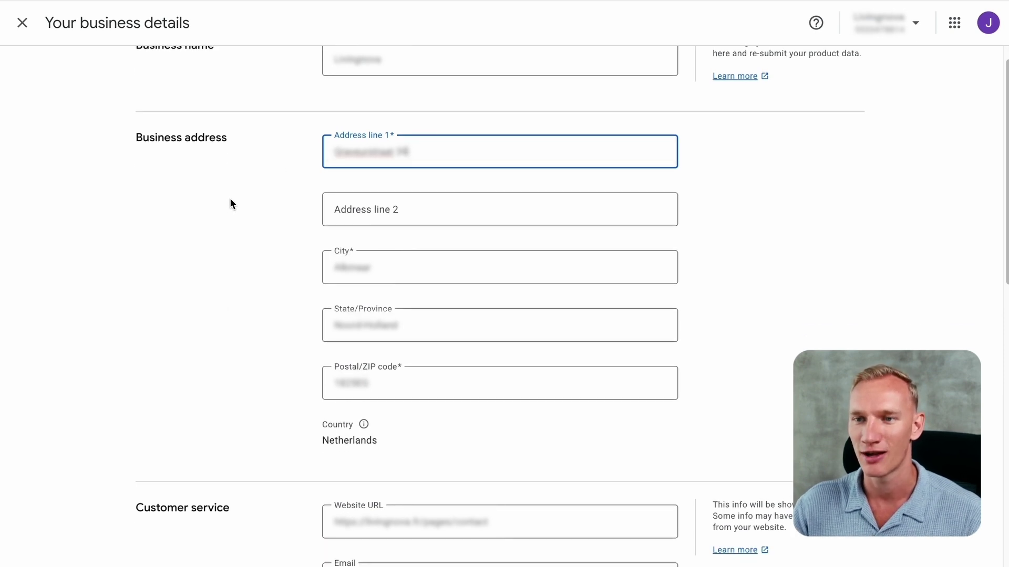
{"action": "scroll", "coordinate": [229, 200], "scroll_direction": "down", "scroll_amount": 1}
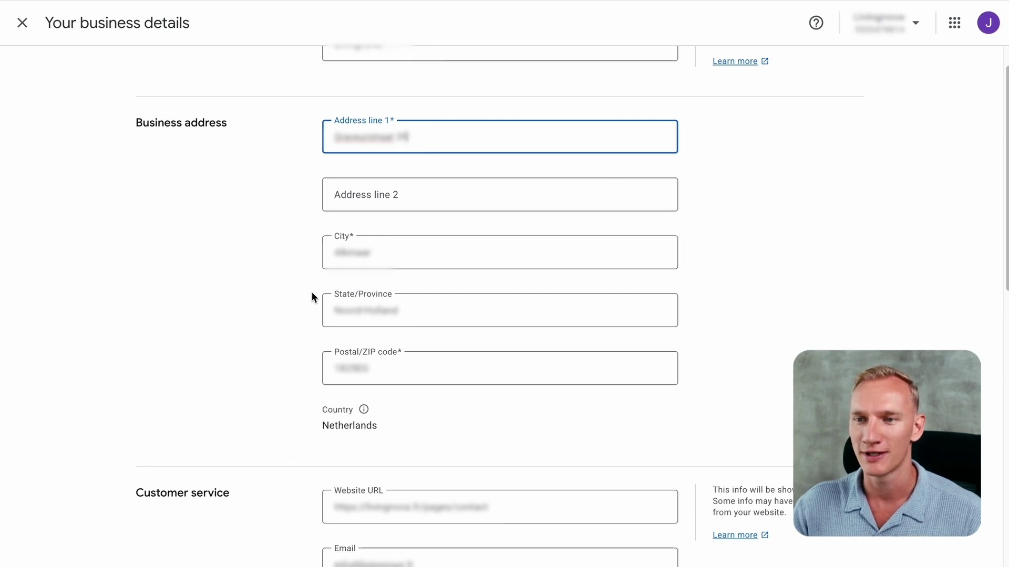
{"action": "scroll", "coordinate": [308, 298], "scroll_direction": "down", "scroll_amount": 1}
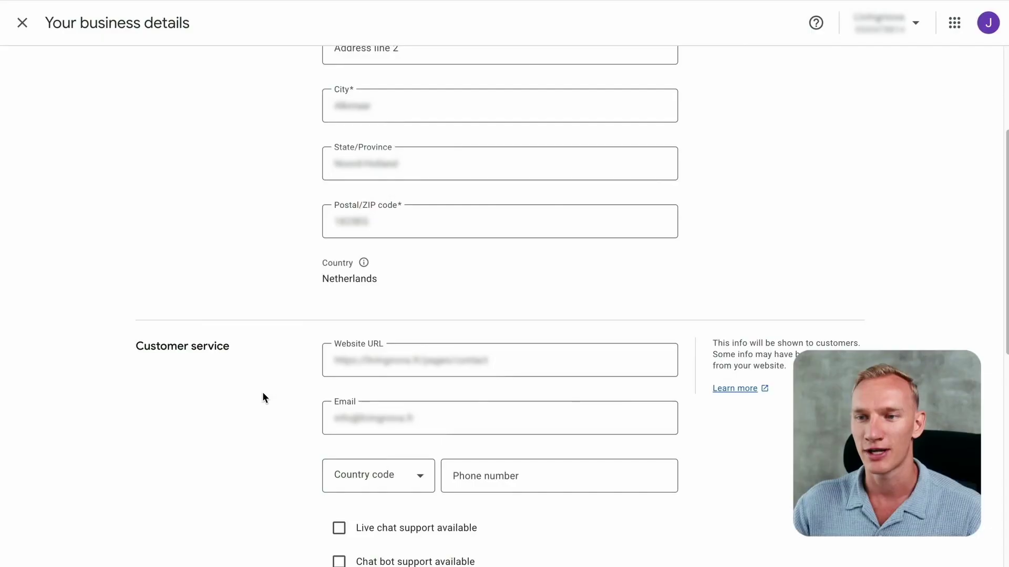
Step: Review the Customer service contact page URL, email address and Email preferred contact method
{"action": "scroll", "coordinate": [262, 393], "scroll_direction": "down", "scroll_amount": 1}
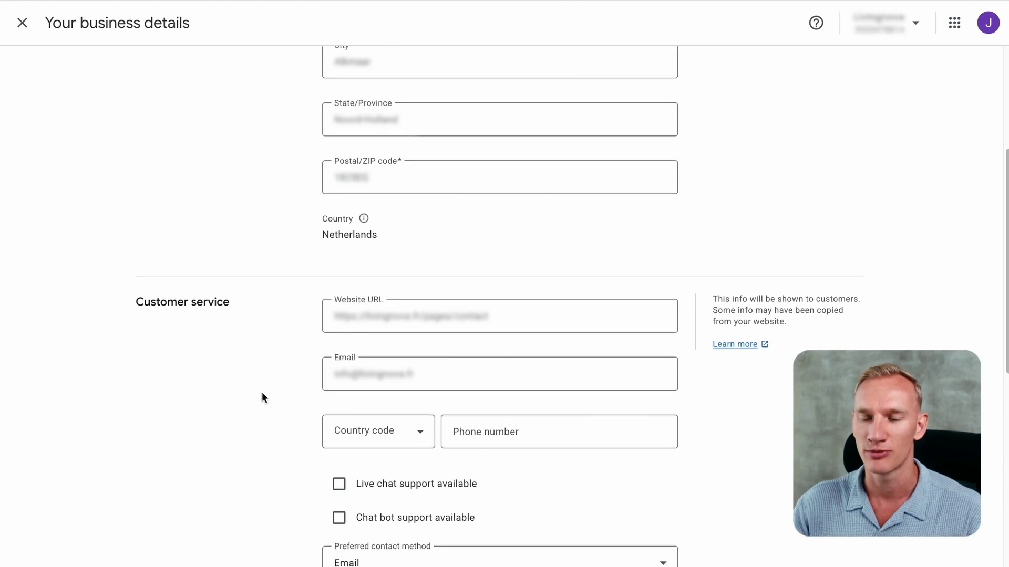
{"action": "scroll", "coordinate": [262, 393], "scroll_direction": "down", "scroll_amount": 1}
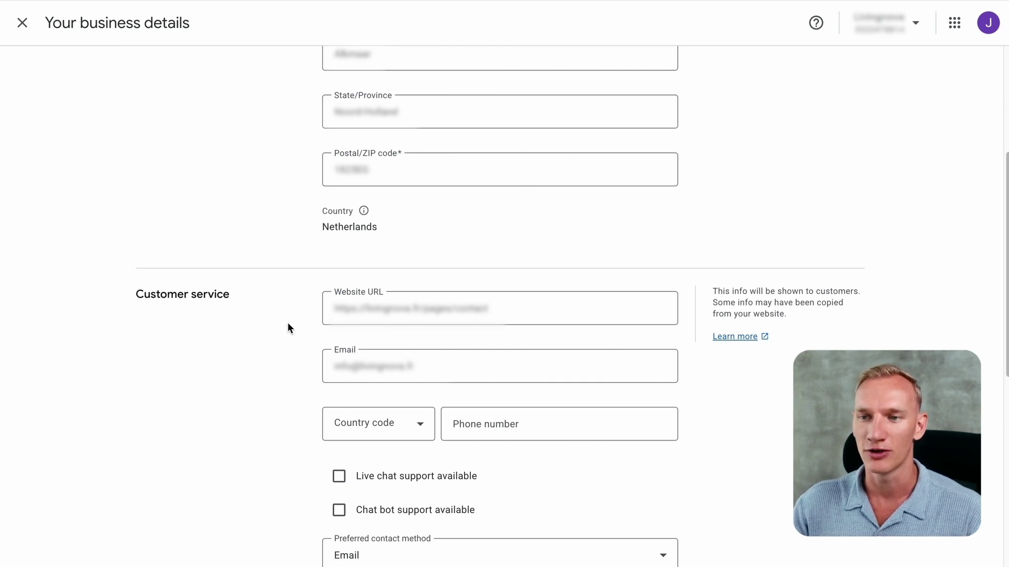
{"action": "scroll", "coordinate": [302, 347], "scroll_direction": "up", "scroll_amount": 3}
{"action": "scroll", "coordinate": [302, 346], "scroll_direction": "down", "scroll_amount": 5}
{"action": "scroll", "coordinate": [302, 347], "scroll_direction": "down", "scroll_amount": 3}
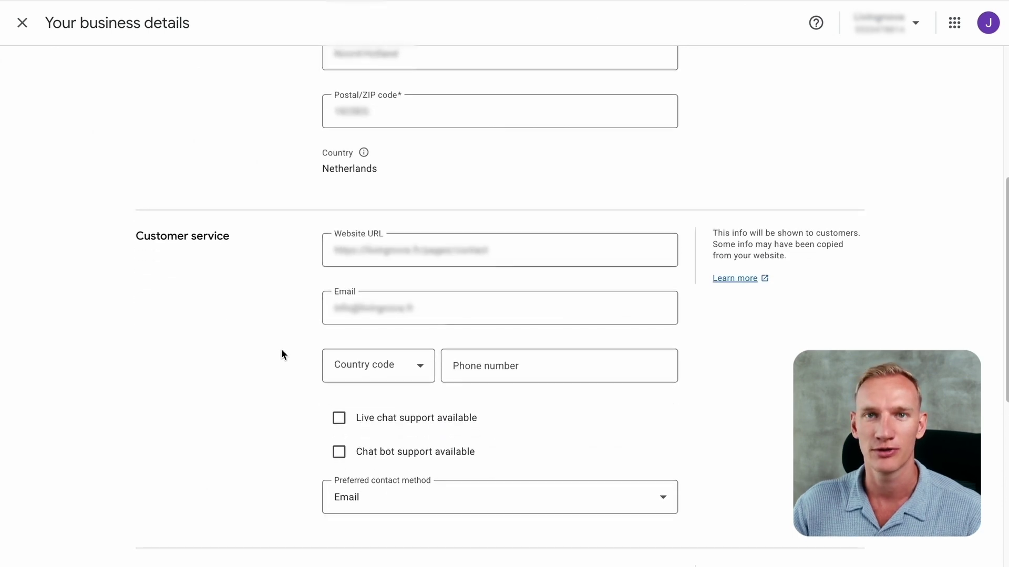
{"action": "scroll", "coordinate": [282, 355], "scroll_direction": "down", "scroll_amount": 1}
{"action": "scroll", "coordinate": [258, 399], "scroll_direction": "down", "scroll_amount": 1}
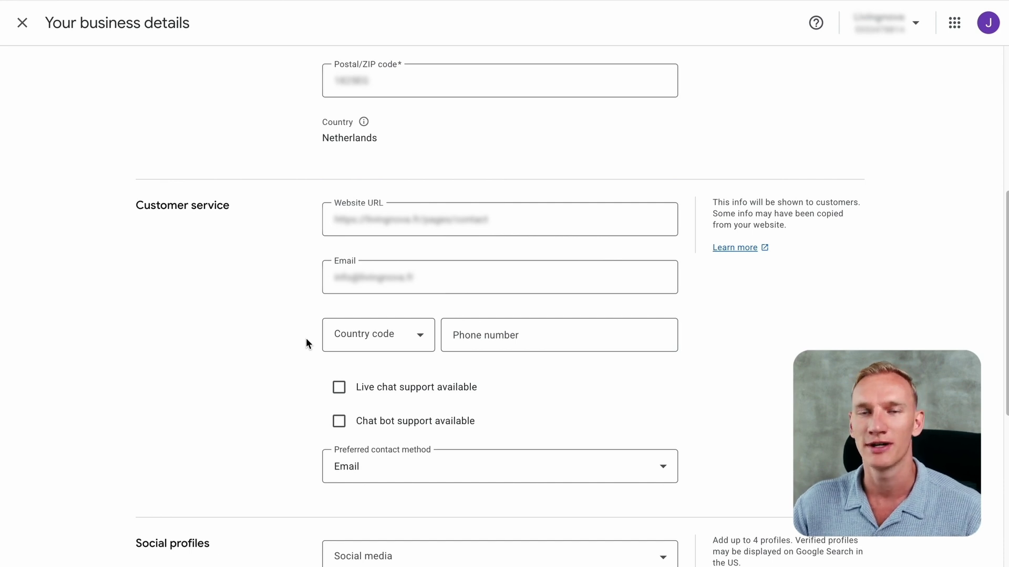
Step: Close the business details editor and open the Frankrijk shipping policy from Shipping and returns
{"action": "left_click", "coordinate": [22, 23]}
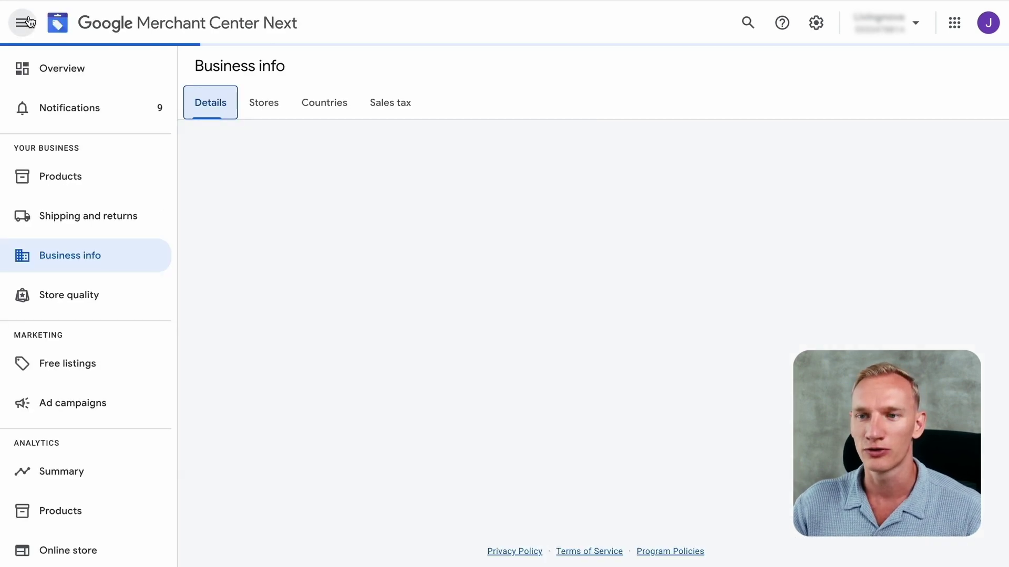
{"action": "left_click", "coordinate": [106, 216]}
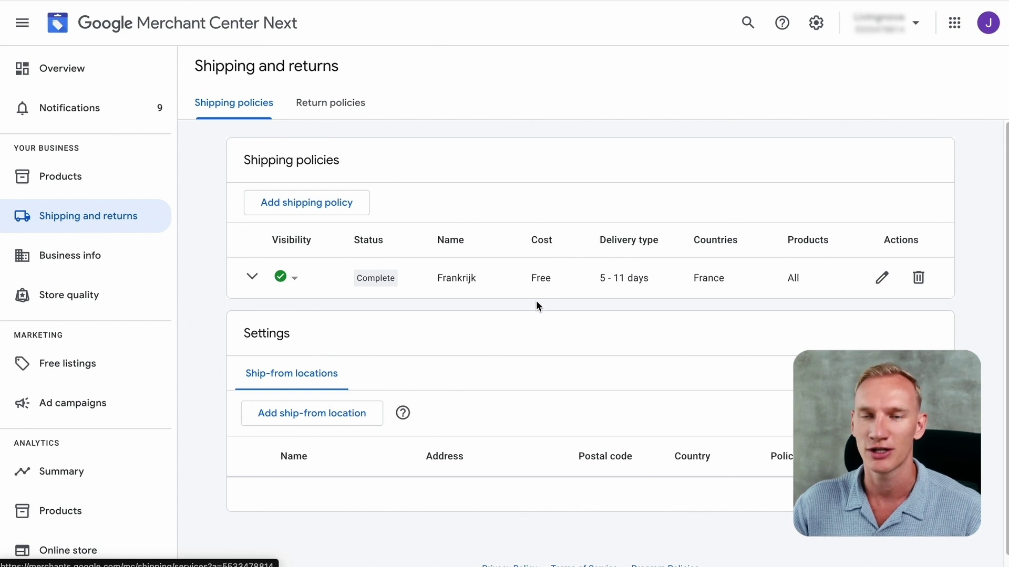
{"action": "left_click", "coordinate": [875, 280]}
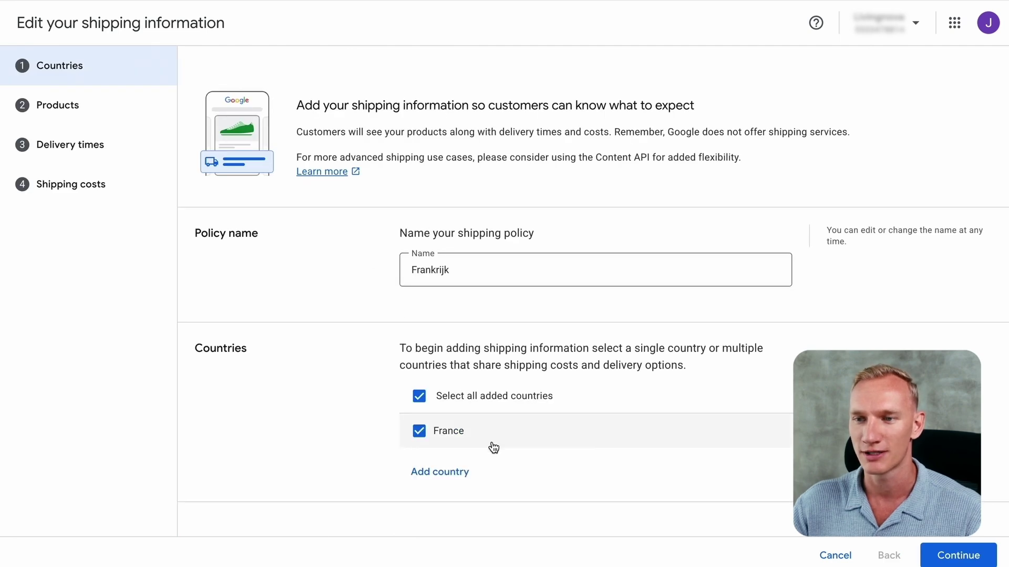
Step: Review Frankrijk's 5–11 day delivery times and EUR free shipping costs, then cancel the editor
{"action": "left_click", "coordinate": [956, 555]}
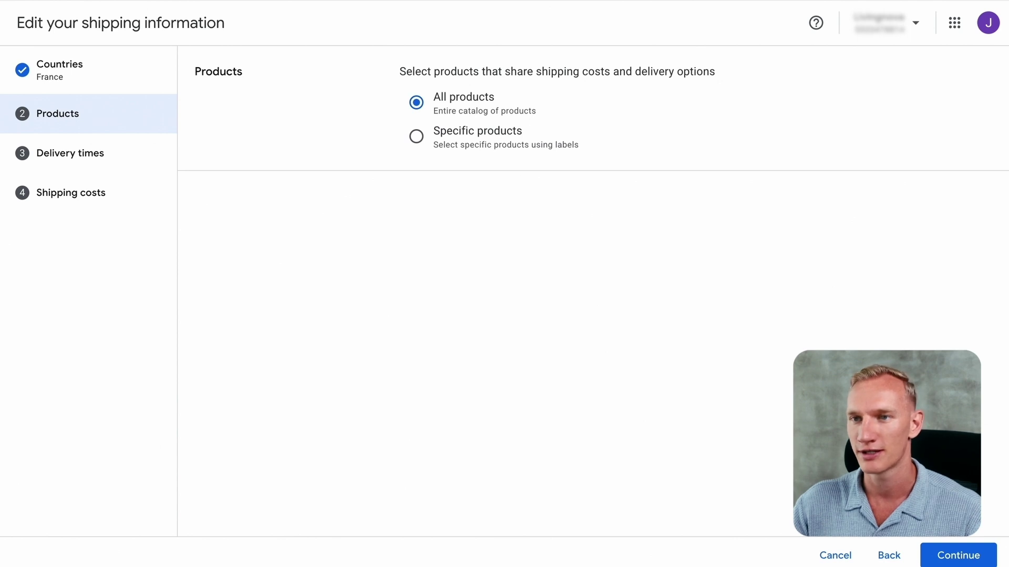
{"action": "left_click", "coordinate": [951, 549]}
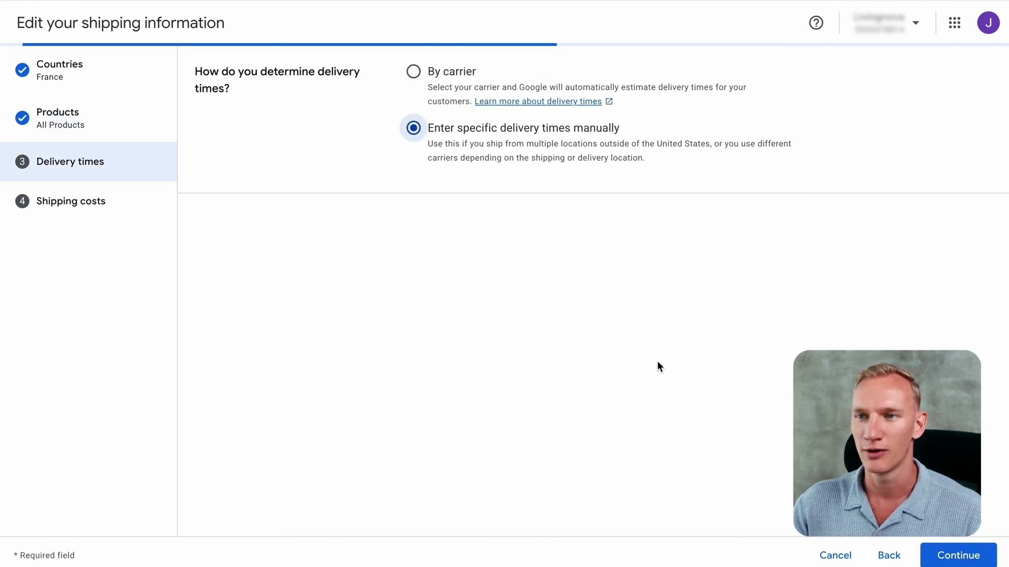
{"action": "scroll", "coordinate": [551, 315], "scroll_direction": "down", "scroll_amount": 1}
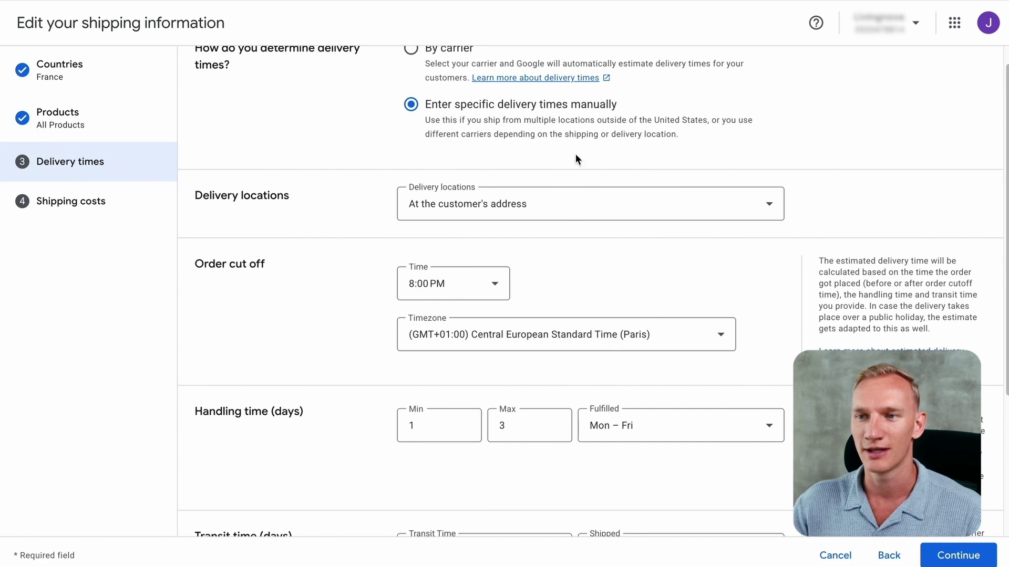
{"action": "scroll", "coordinate": [582, 271], "scroll_direction": "down", "scroll_amount": 1}
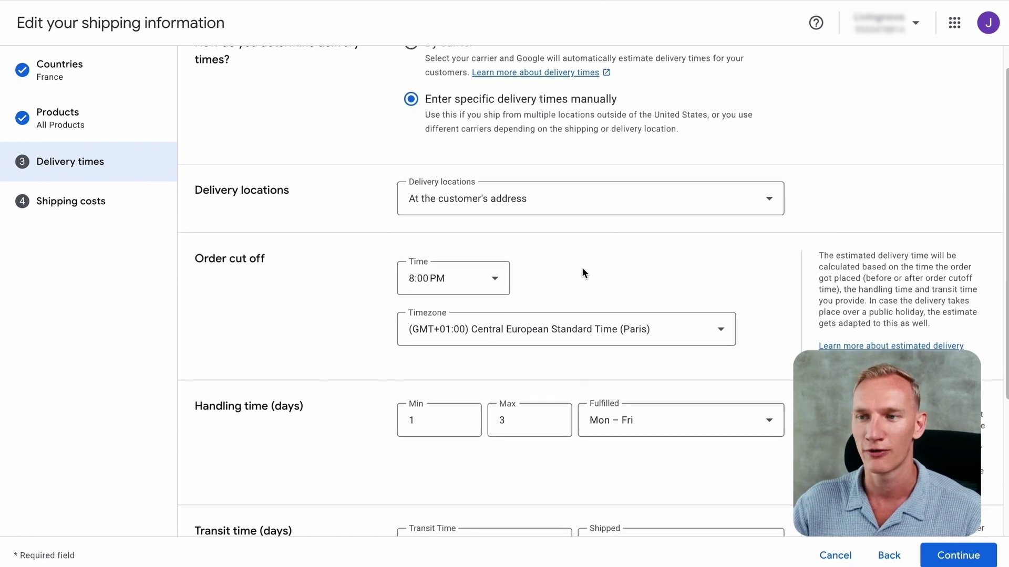
{"action": "scroll", "coordinate": [582, 273], "scroll_direction": "down", "scroll_amount": 2}
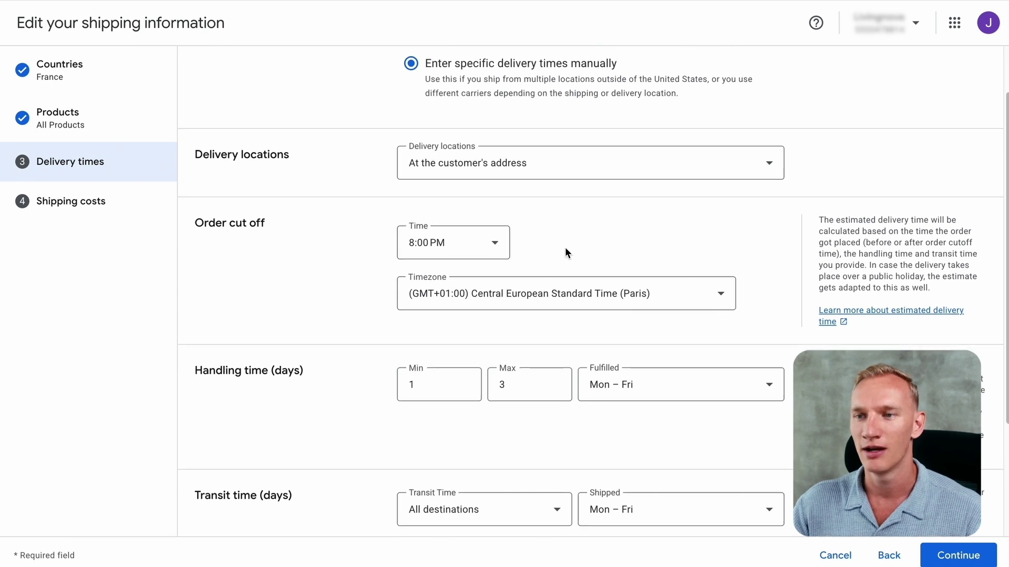
{"action": "scroll", "coordinate": [578, 283], "scroll_direction": "down", "scroll_amount": 1}
{"action": "scroll", "coordinate": [645, 315], "scroll_direction": "down", "scroll_amount": 2}
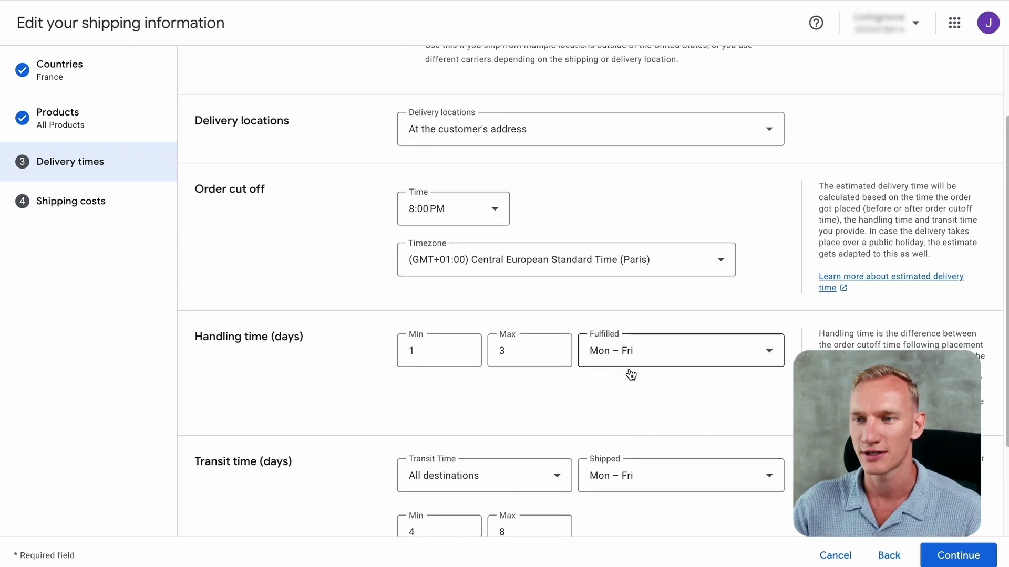
{"action": "scroll", "coordinate": [564, 416], "scroll_direction": "down", "scroll_amount": 4}
{"action": "scroll", "coordinate": [564, 413], "scroll_direction": "down", "scroll_amount": 3}
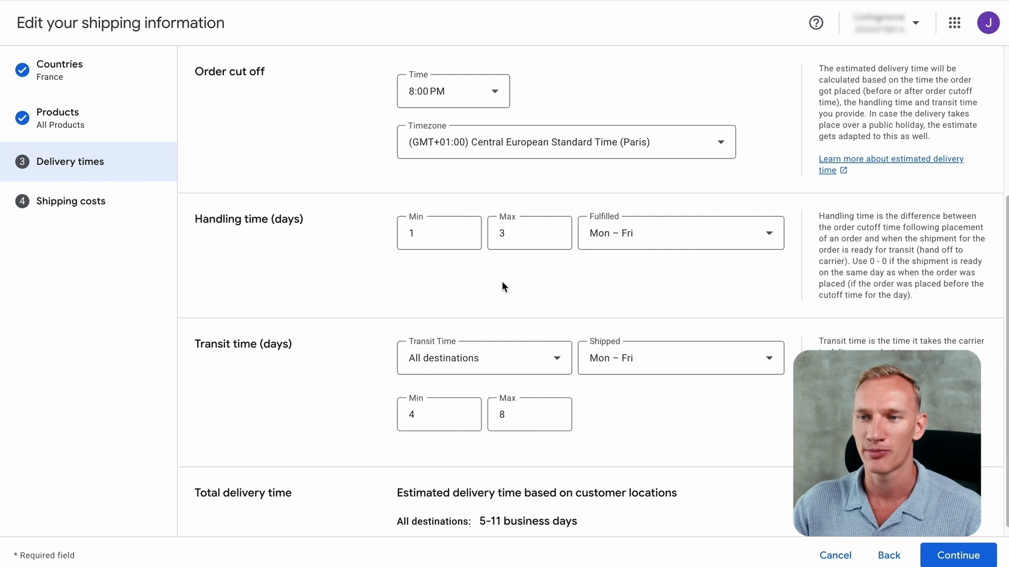
{"action": "scroll", "coordinate": [655, 287], "scroll_direction": "down", "scroll_amount": 1}
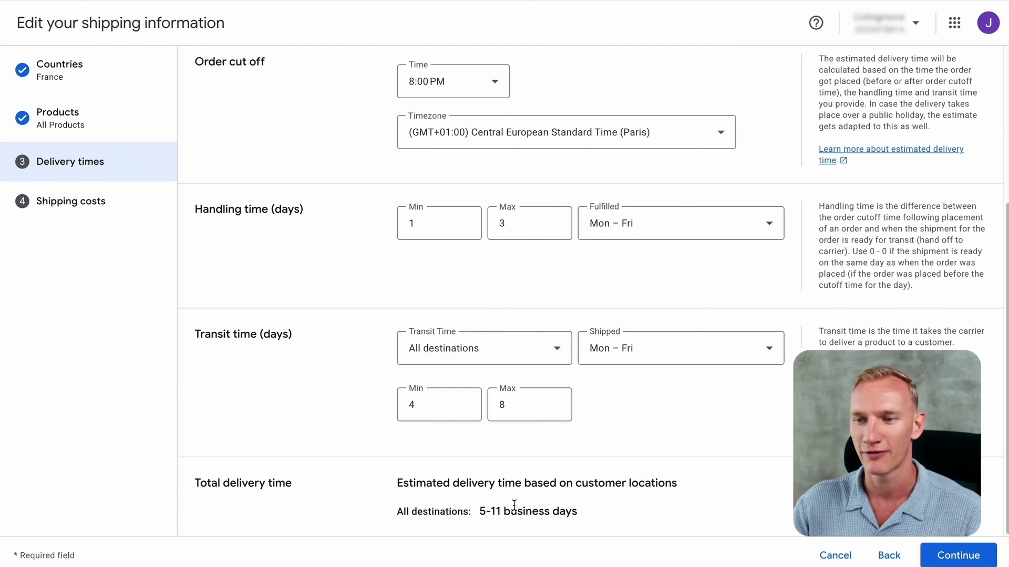
{"action": "left_click", "coordinate": [957, 556]}
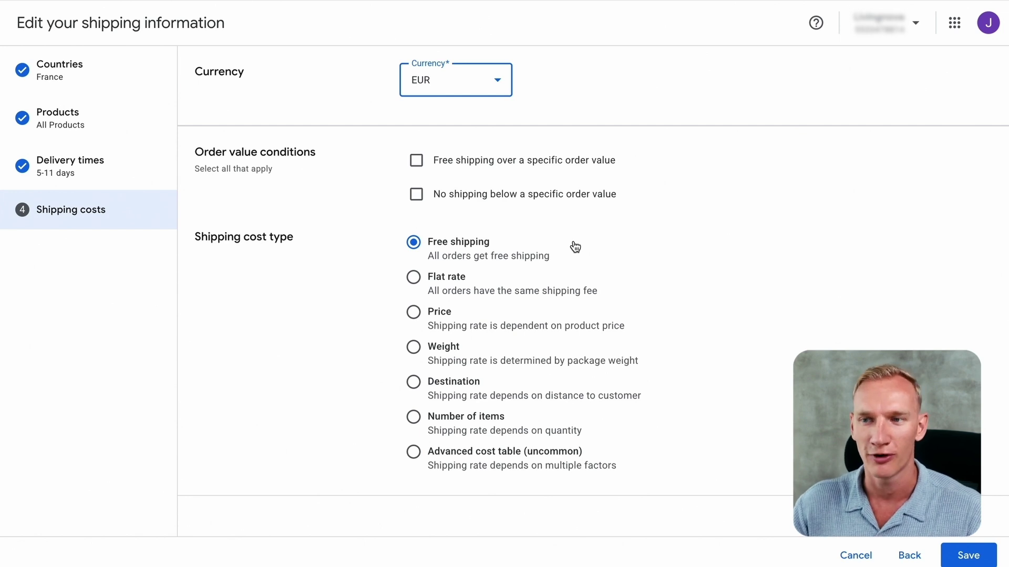
{"action": "left_click", "coordinate": [866, 546]}
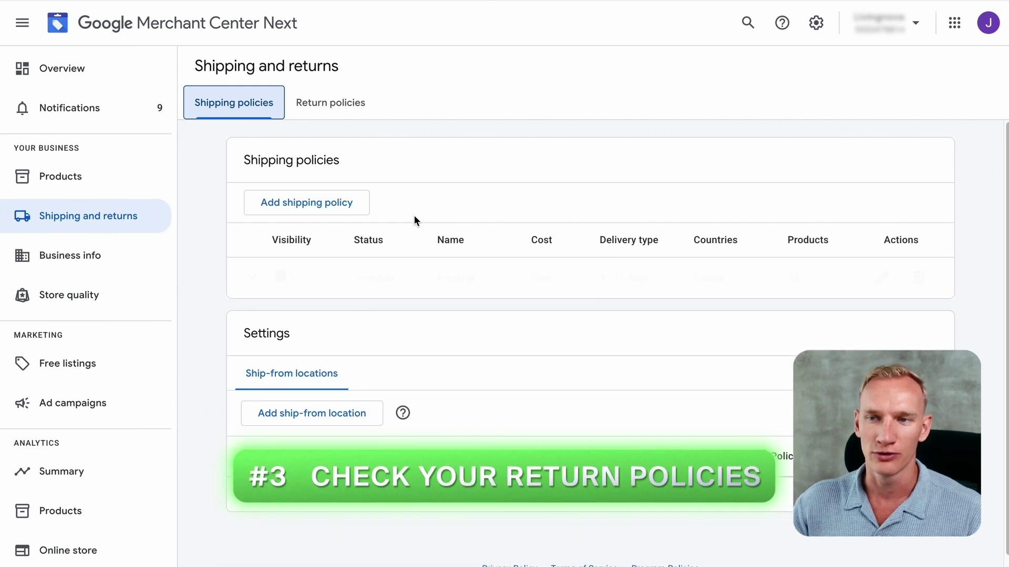
Step: Open the Standard for France policy from the Return policies list
{"action": "left_click", "coordinate": [354, 102]}
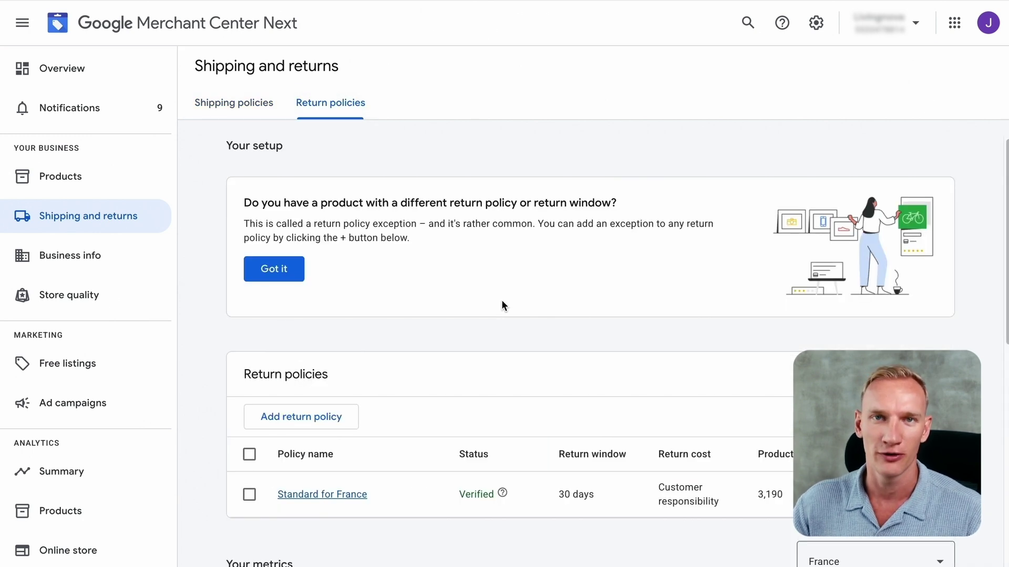
{"action": "scroll", "coordinate": [501, 302], "scroll_direction": "down", "scroll_amount": 1}
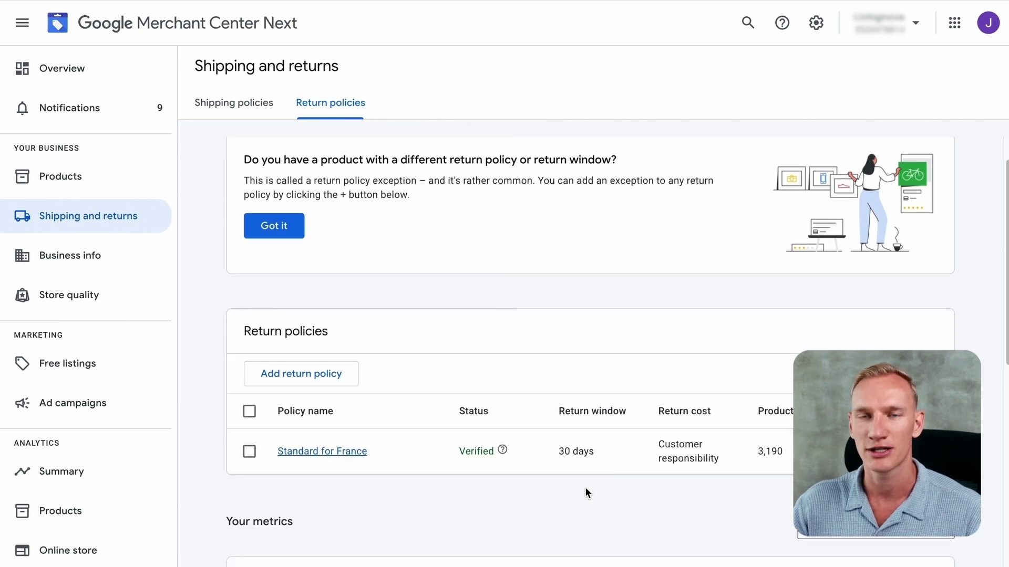
{"action": "left_click", "coordinate": [338, 454]}
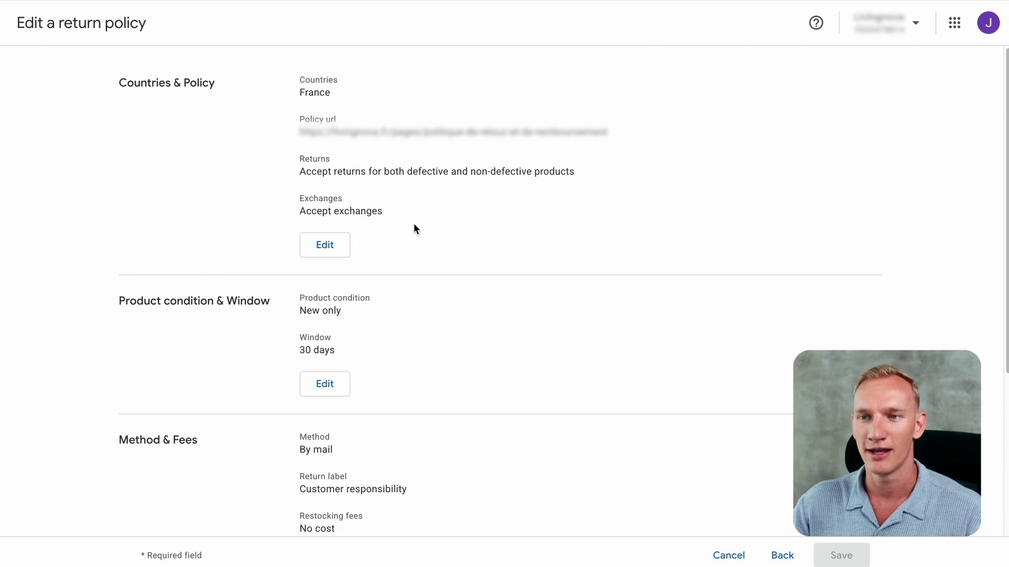
Step: Review the Standard for France 30-day mail-return settings, then cancel and discard changes
{"action": "scroll", "coordinate": [397, 230], "scroll_direction": "down", "scroll_amount": 1}
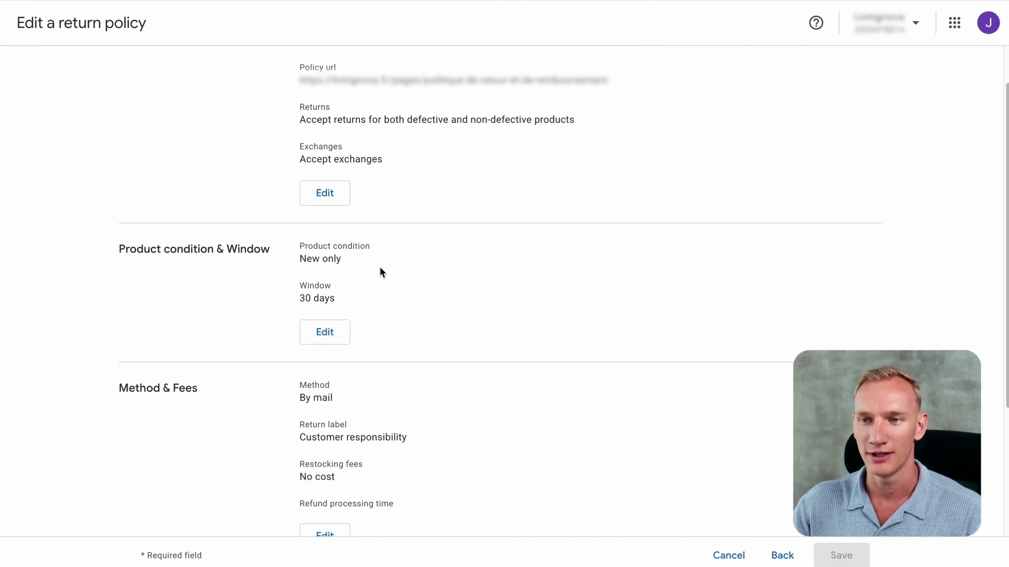
{"action": "scroll", "coordinate": [379, 268], "scroll_direction": "down", "scroll_amount": 2}
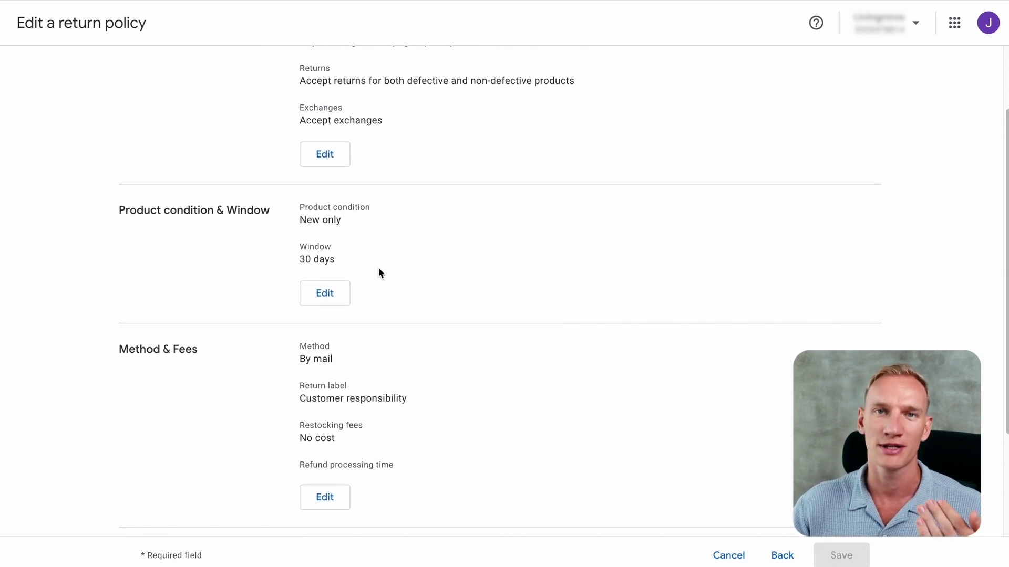
{"action": "scroll", "coordinate": [370, 263], "scroll_direction": "down", "scroll_amount": 1}
{"action": "scroll", "coordinate": [370, 265], "scroll_direction": "down", "scroll_amount": 1}
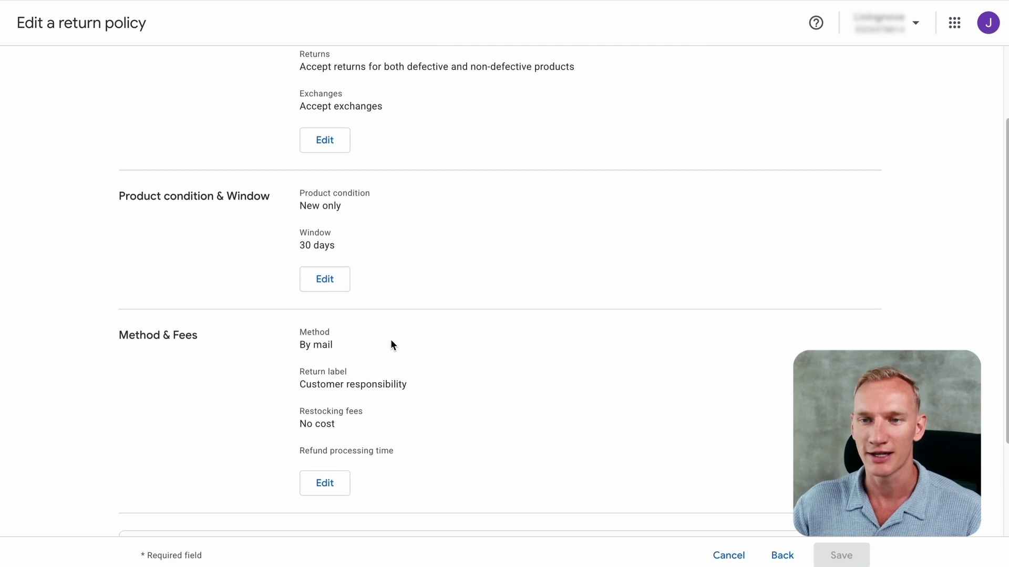
{"action": "scroll", "coordinate": [379, 373], "scroll_direction": "down", "scroll_amount": 1}
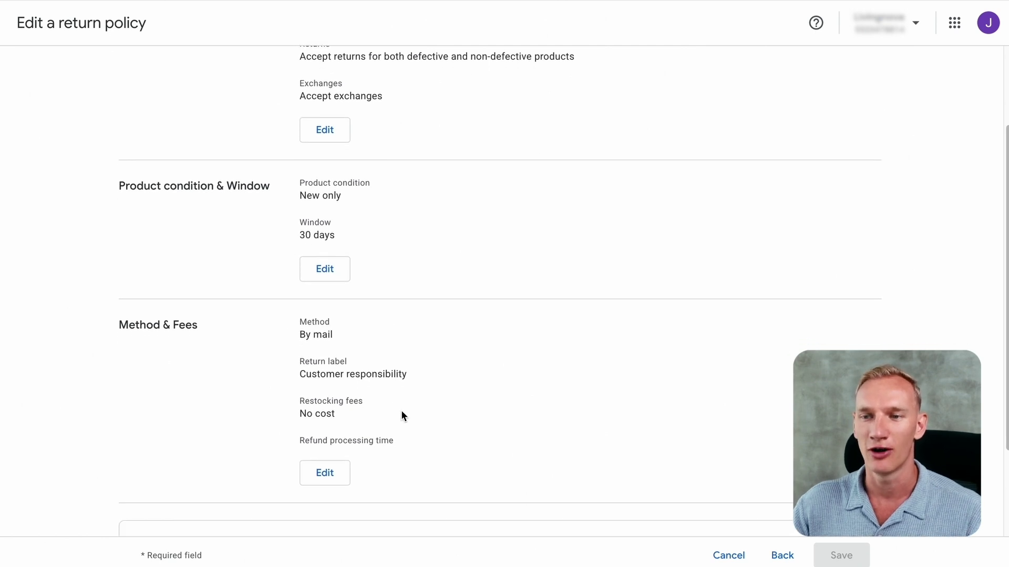
{"action": "scroll", "coordinate": [461, 432], "scroll_direction": "down", "scroll_amount": 3}
{"action": "left_click", "coordinate": [730, 555]}
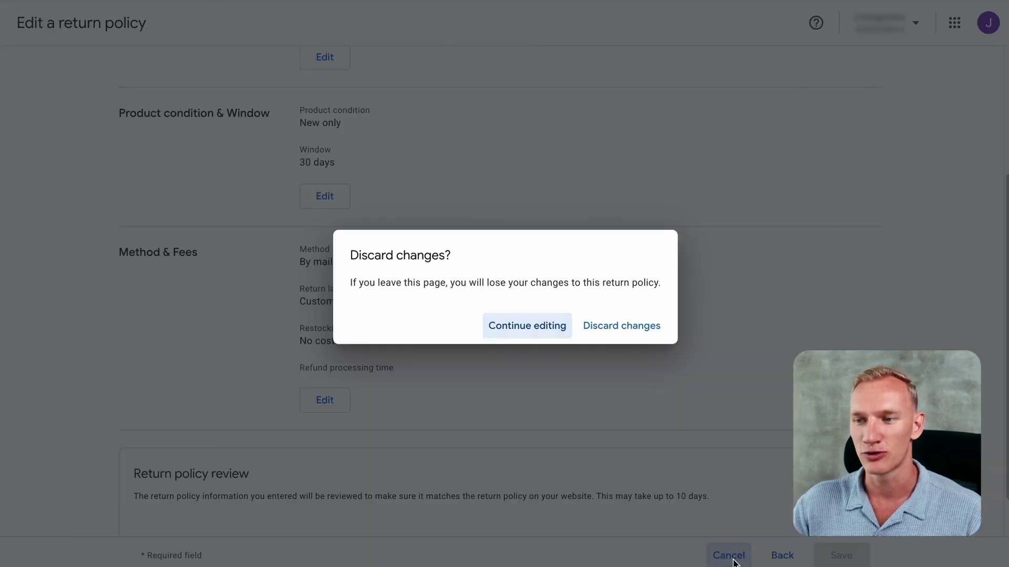
{"action": "left_click", "coordinate": [616, 326]}
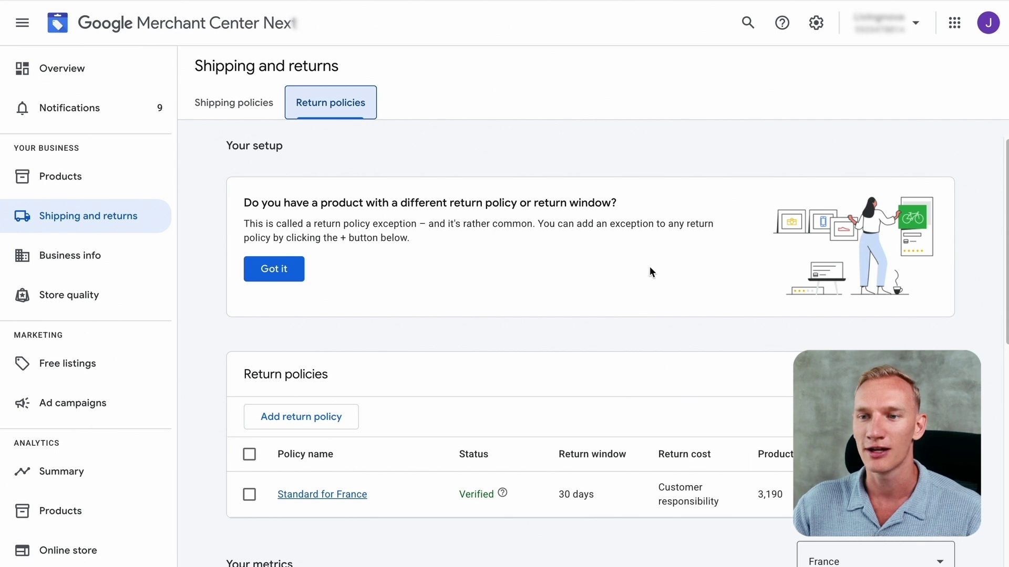
Step: Go to Data sources from the settings gear menu
{"action": "left_click", "coordinate": [816, 23]}
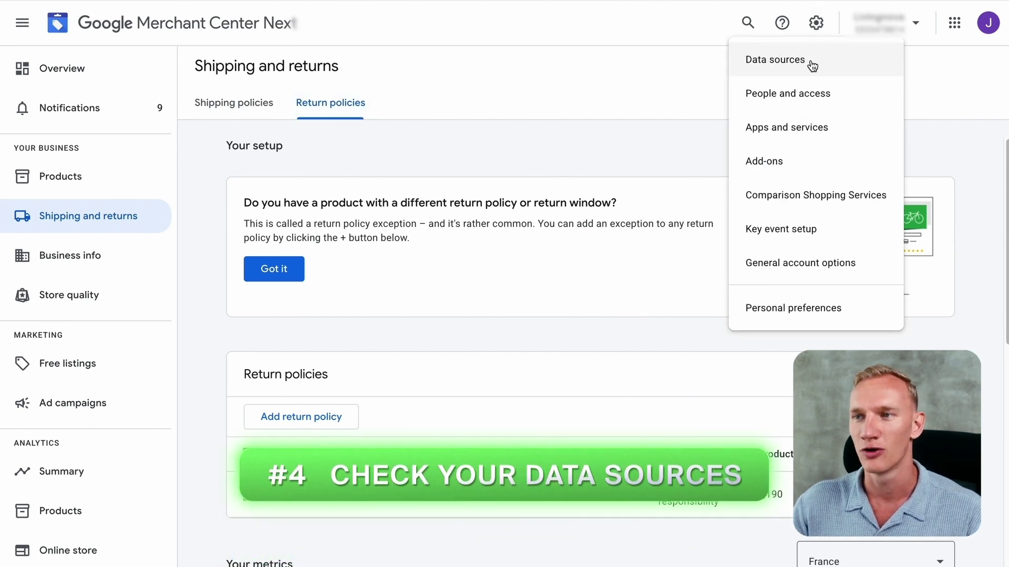
{"action": "left_click", "coordinate": [812, 62]}
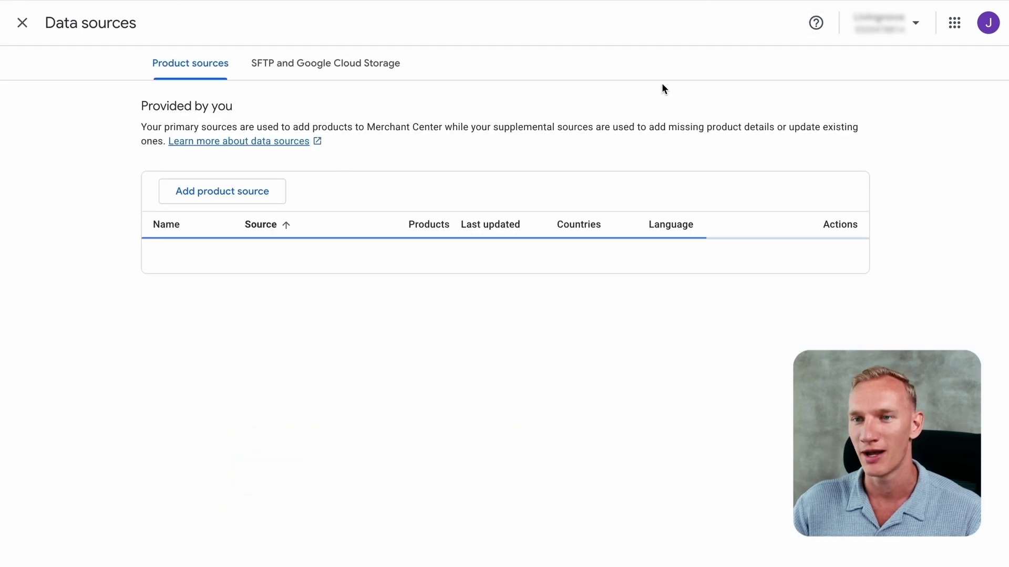